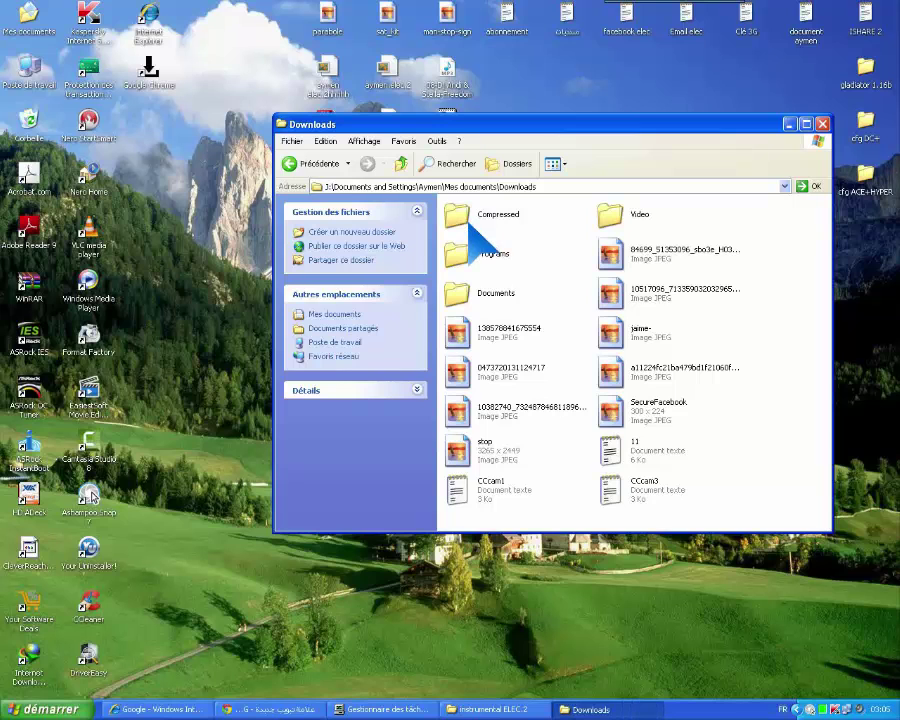
Launch the server verifier v.1.0 program from its folder inside Compressed
double_click(472, 222)
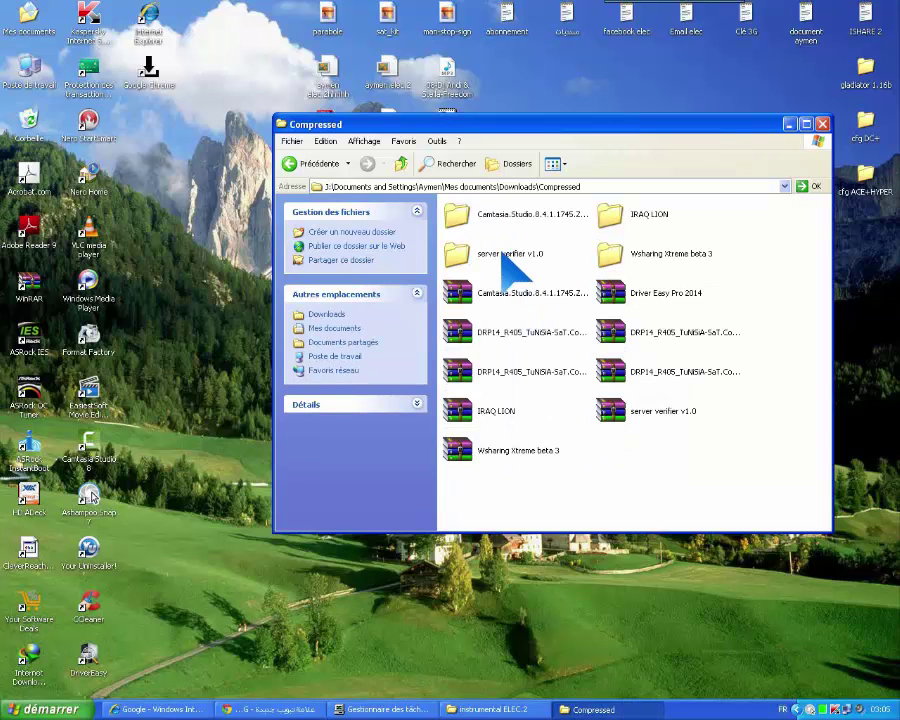
double_click(502, 254)
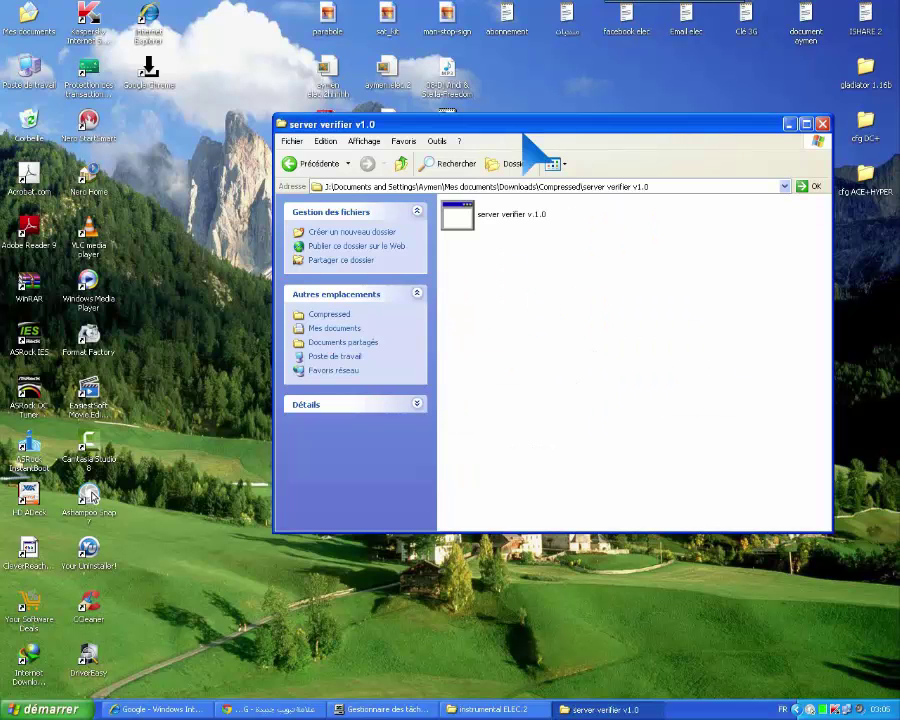
right_click(480, 216)
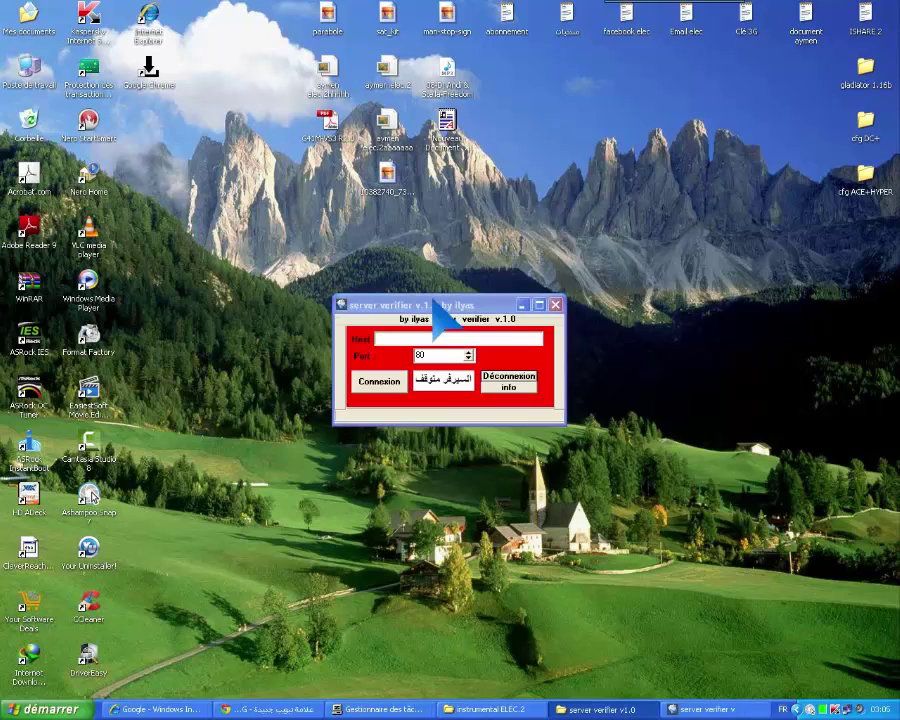
mouse_move(436, 302)
mouse_down()
mouse_move(506, 267)
mouse_move(501, 251)
mouse_move(417, 290)
mouse_move(437, 302)
mouse_up()
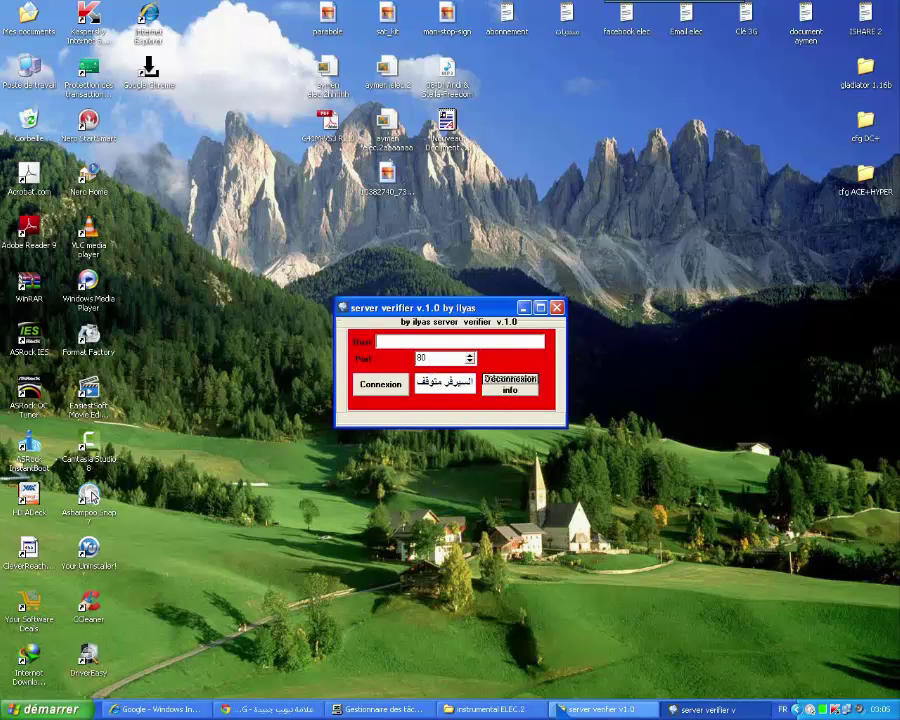
Go back to the Downloads folder, open the text file 11, and move its window higher on the screen
click(598, 709)
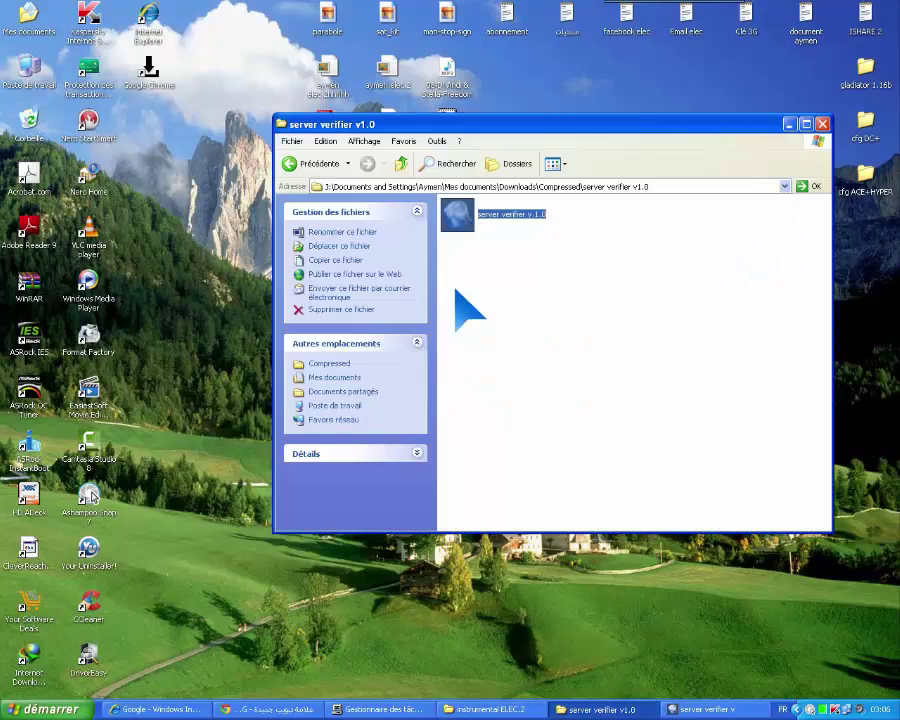
click(318, 163)
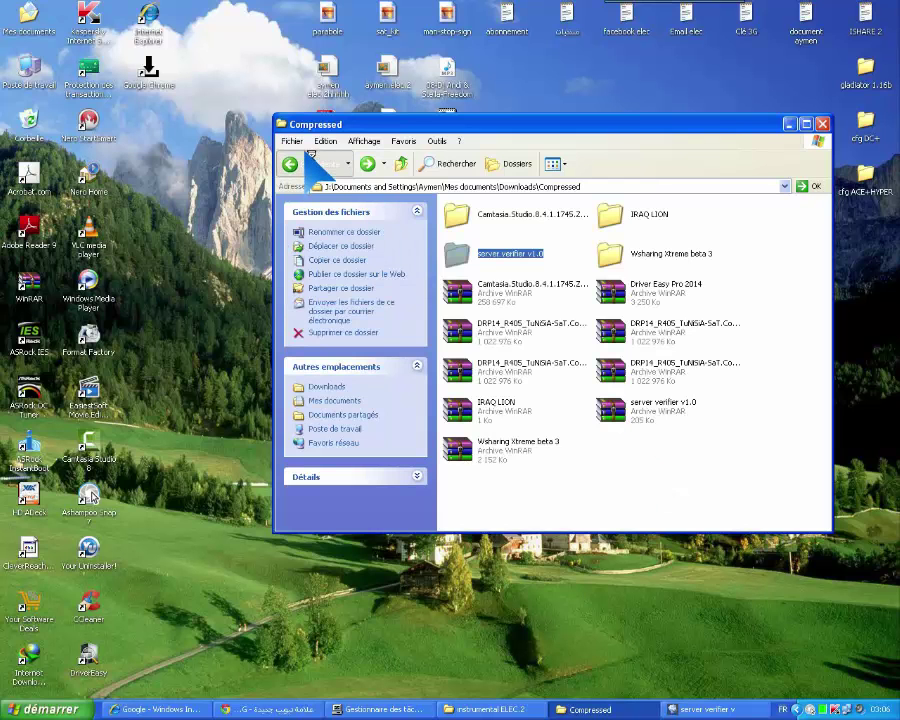
click(311, 160)
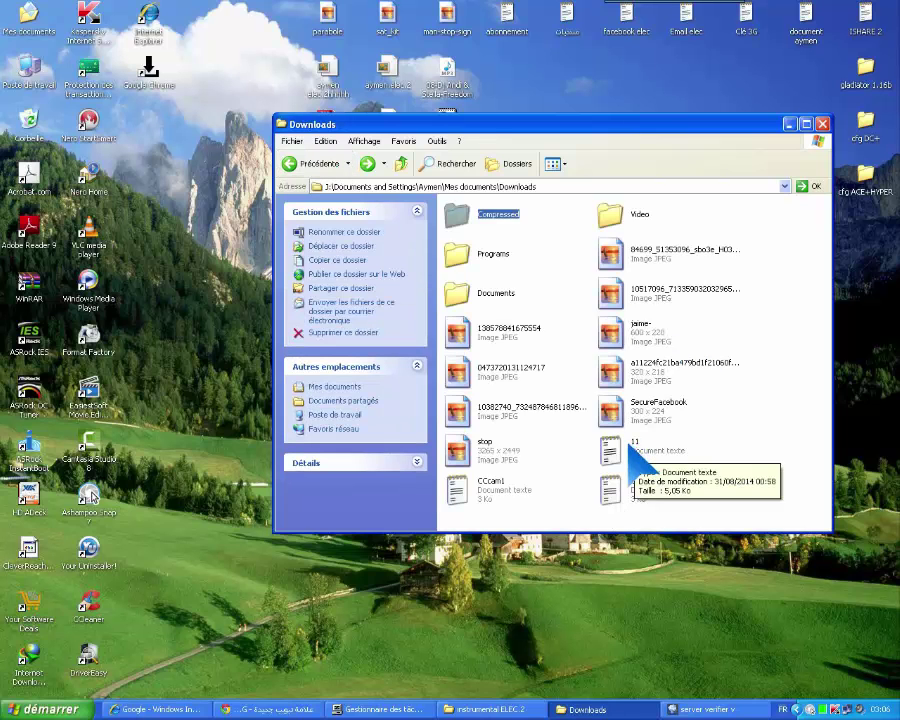
click(645, 455)
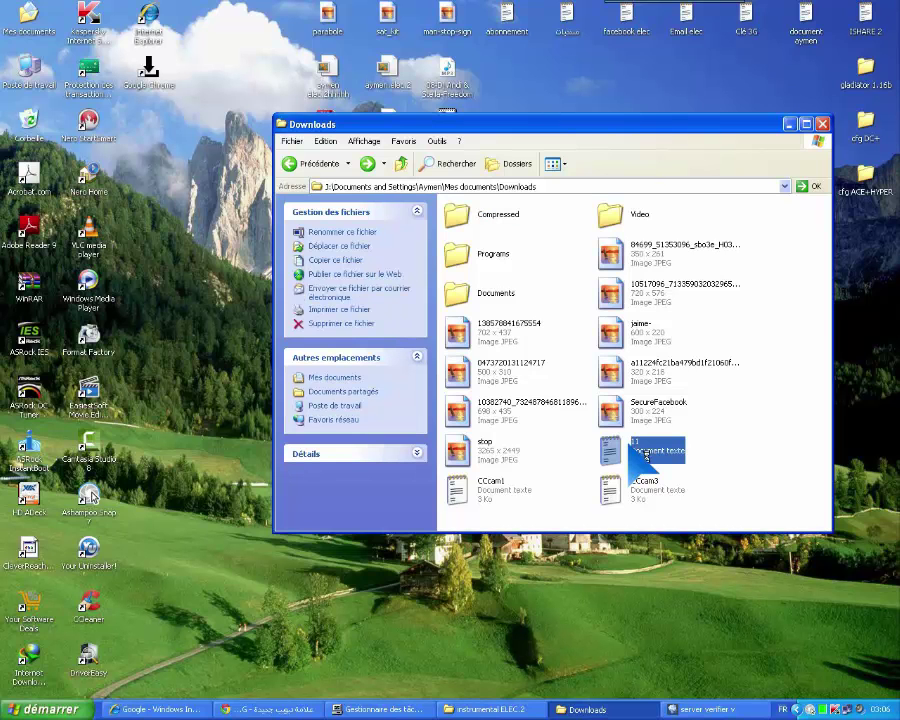
double_click(632, 446)
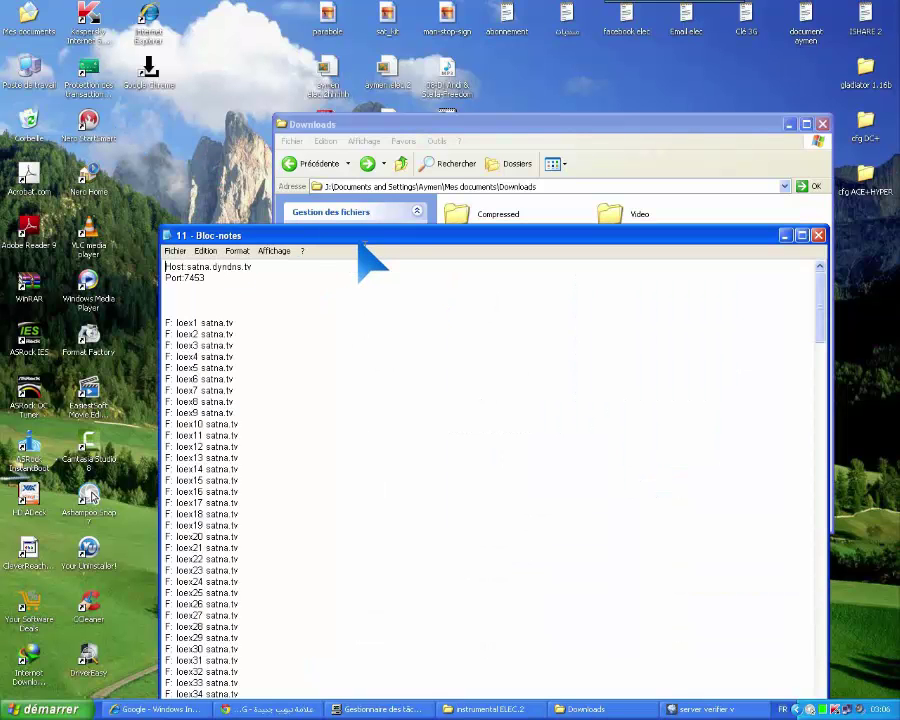
drag(380, 248, 301, 171)
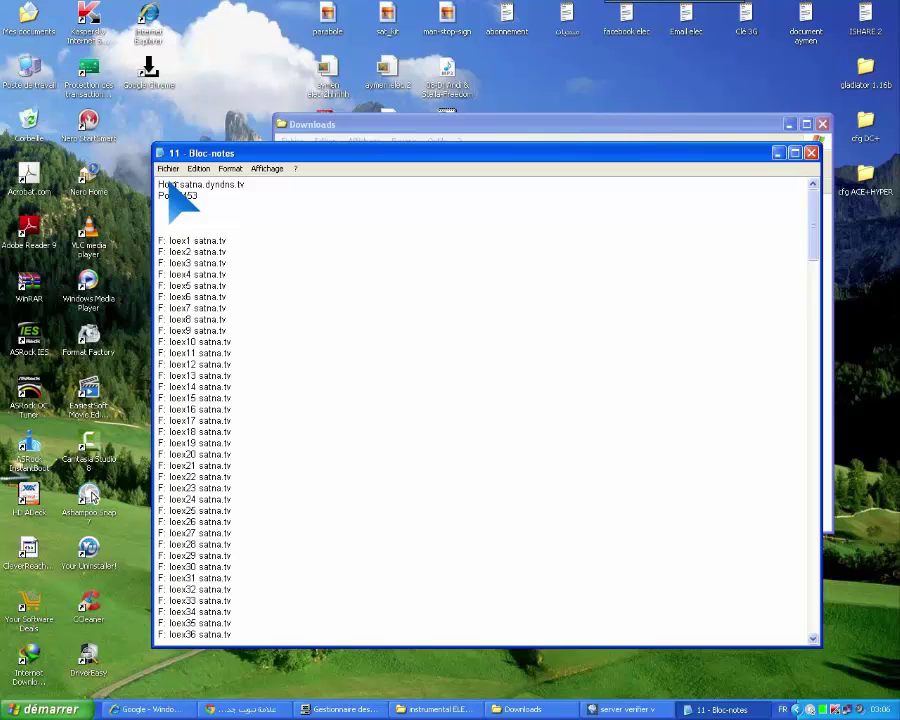
Copy the host address satna.dyndns.tv from the first line of the text file
drag(177, 186, 157, 186)
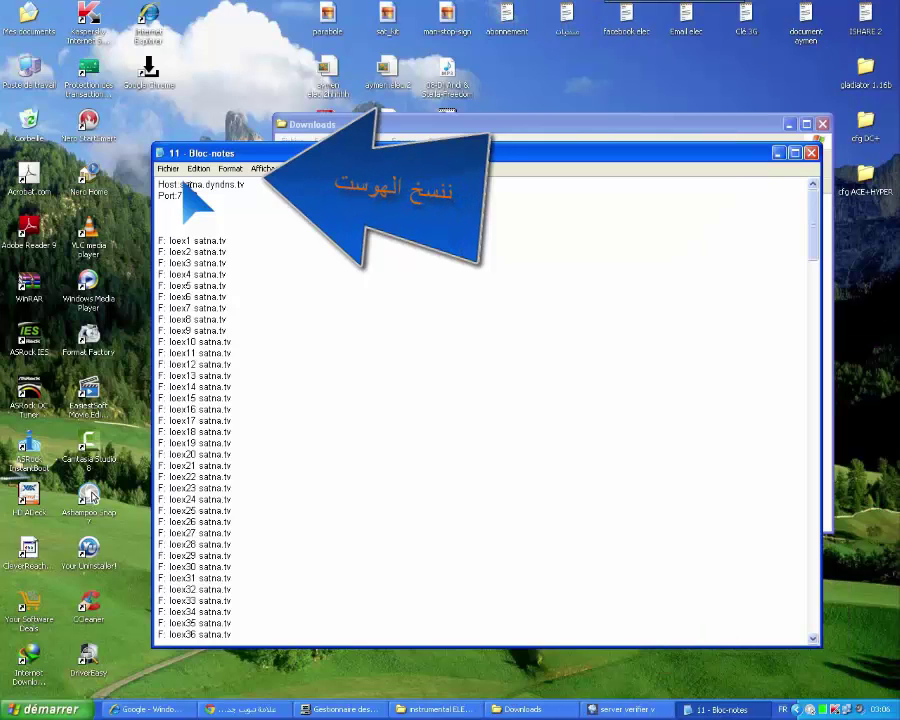
drag(181, 186, 204, 186)
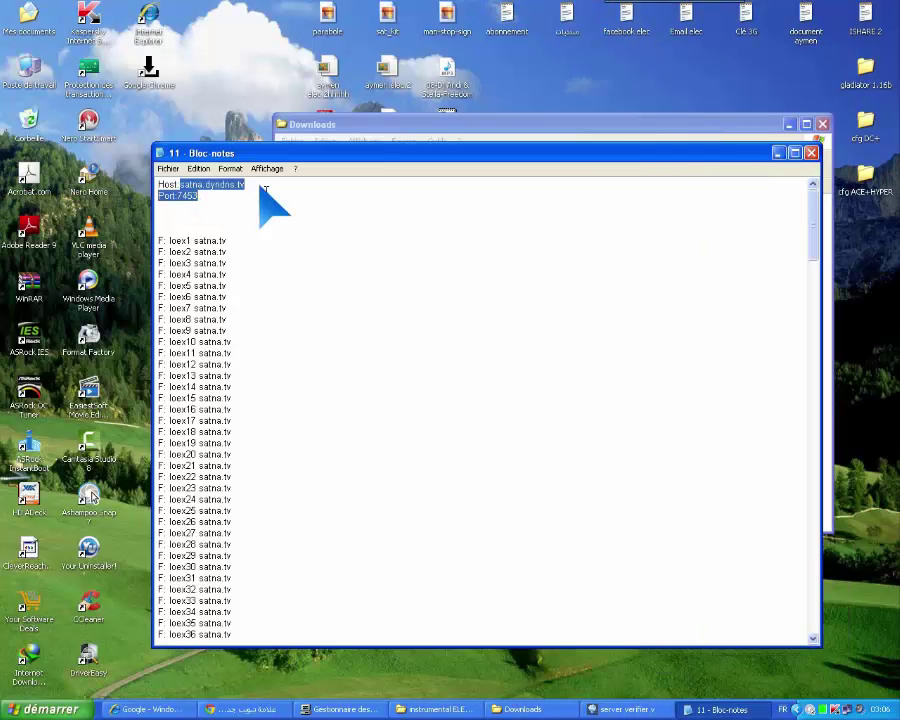
click(262, 187)
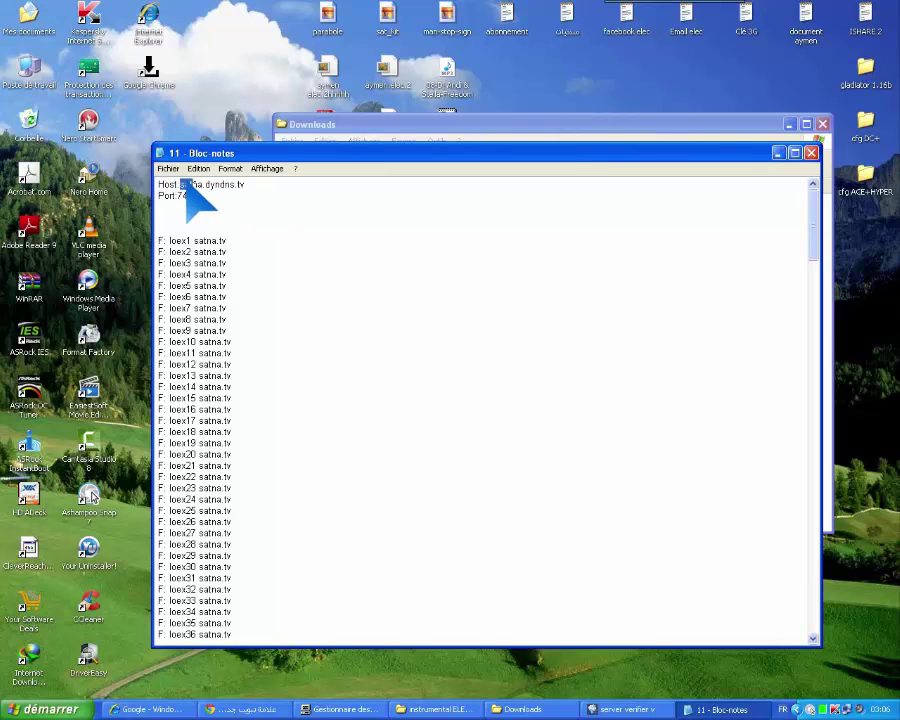
drag(181, 186, 257, 188)
right_click(242, 187)
click(265, 222)
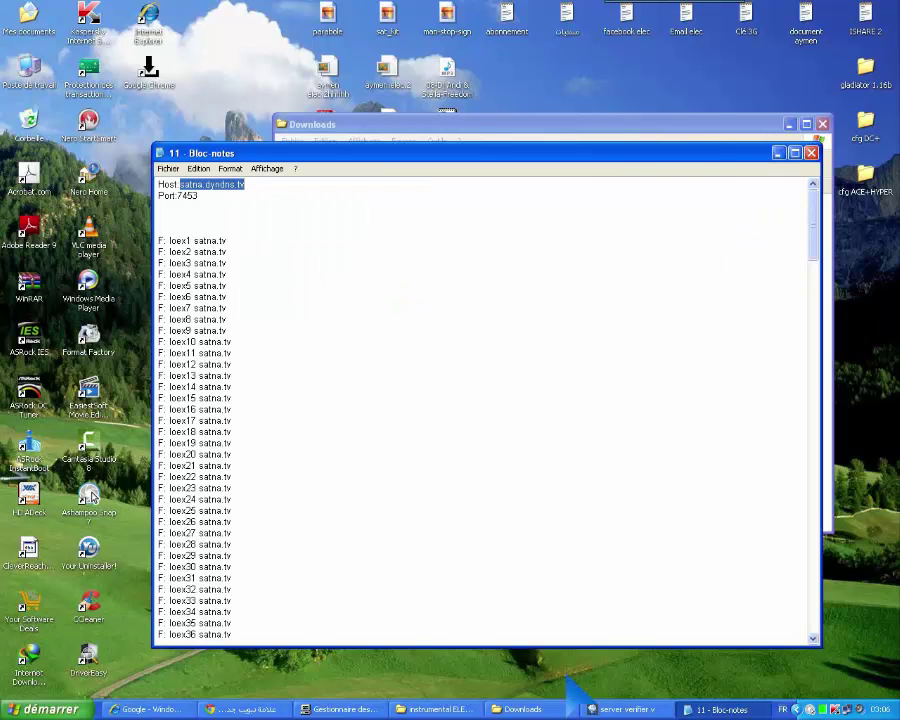
Switch to the server verifier and paste satna.dyndns.tv as the host
click(622, 709)
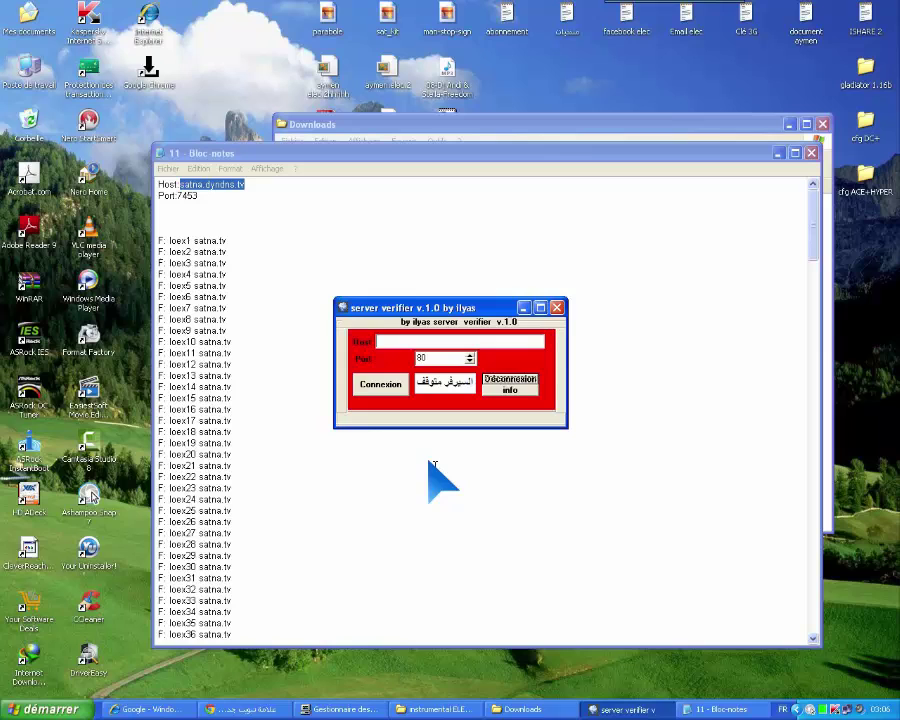
click(390, 341)
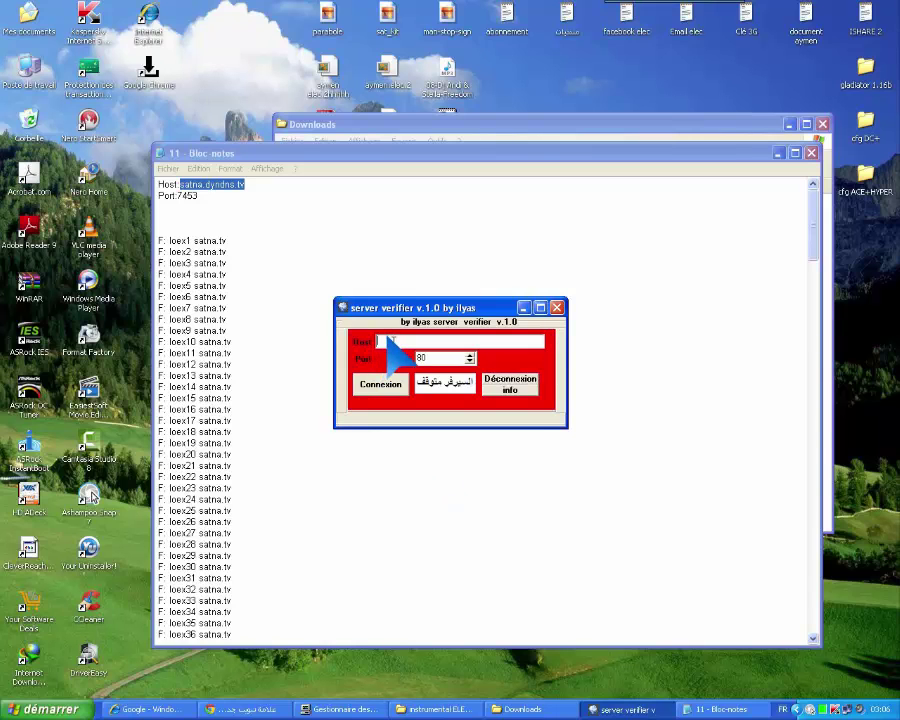
right_click(390, 341)
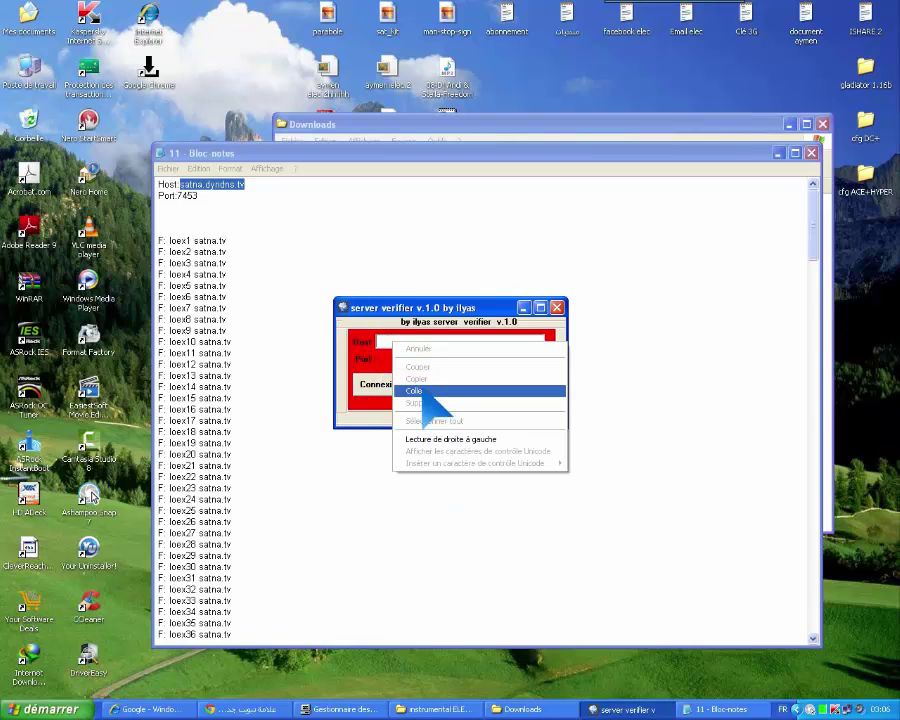
click(414, 390)
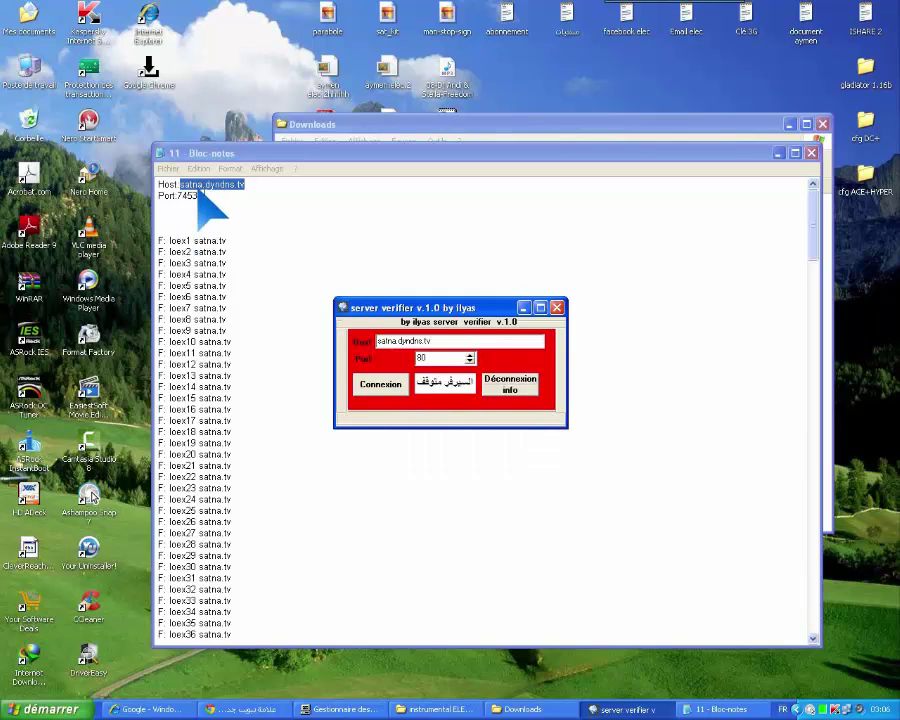
Copy the port number 7453 from the second line of text file 11
click(190, 195)
drag(190, 196, 174, 197)
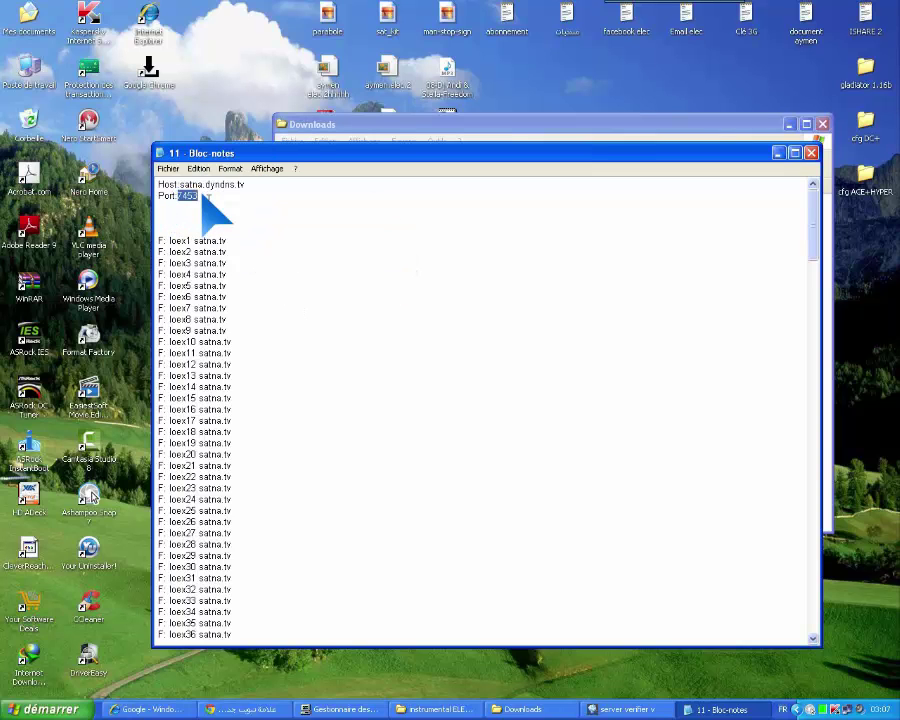
right_click(187, 197)
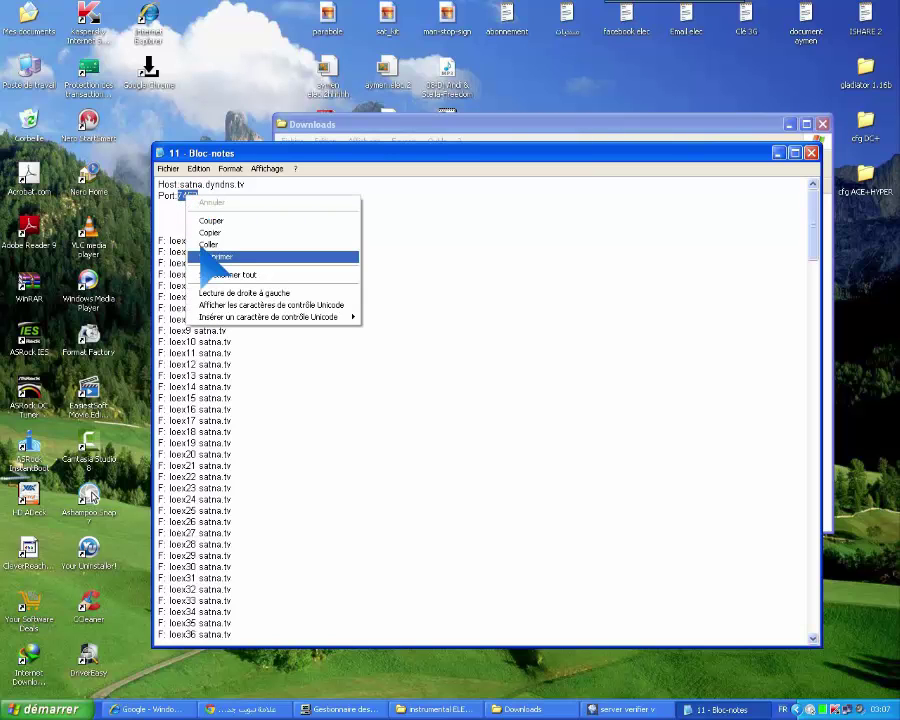
click(211, 232)
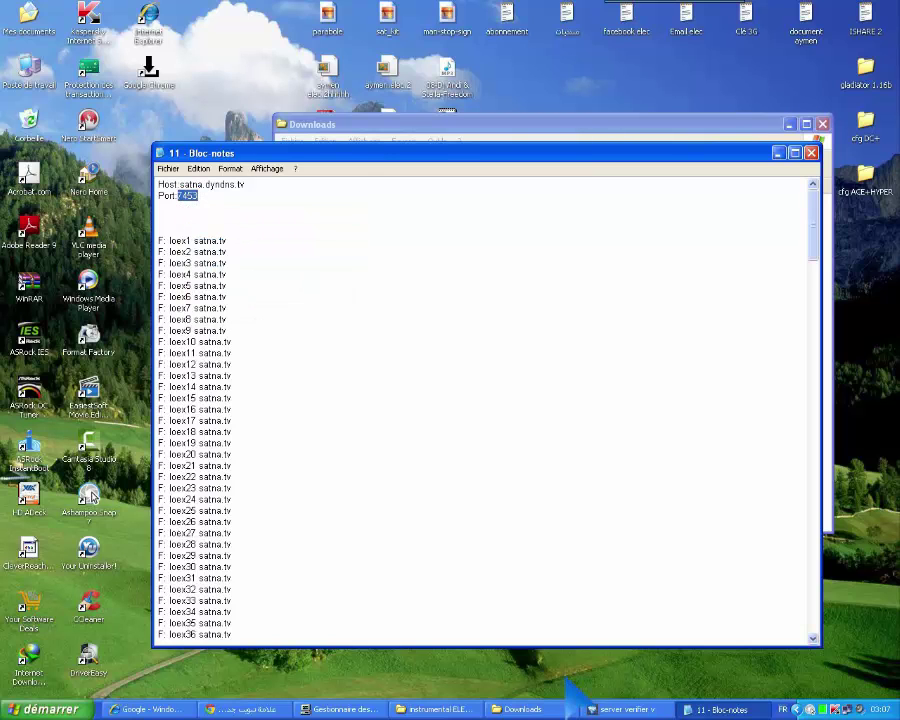
Set the server verifier's port to the copied value 7453 and connect to the server
click(615, 709)
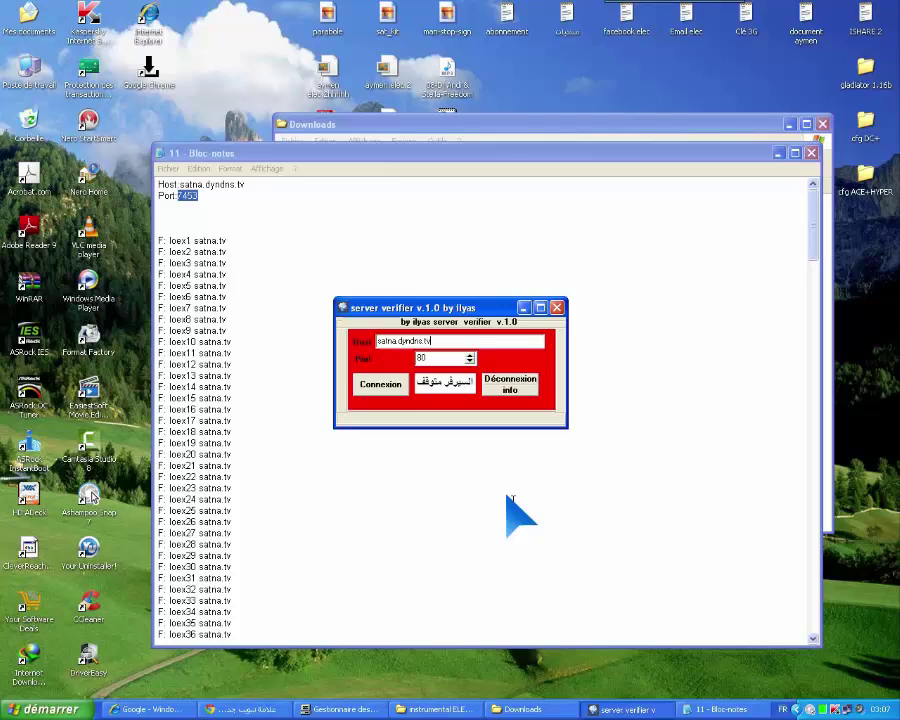
click(446, 358)
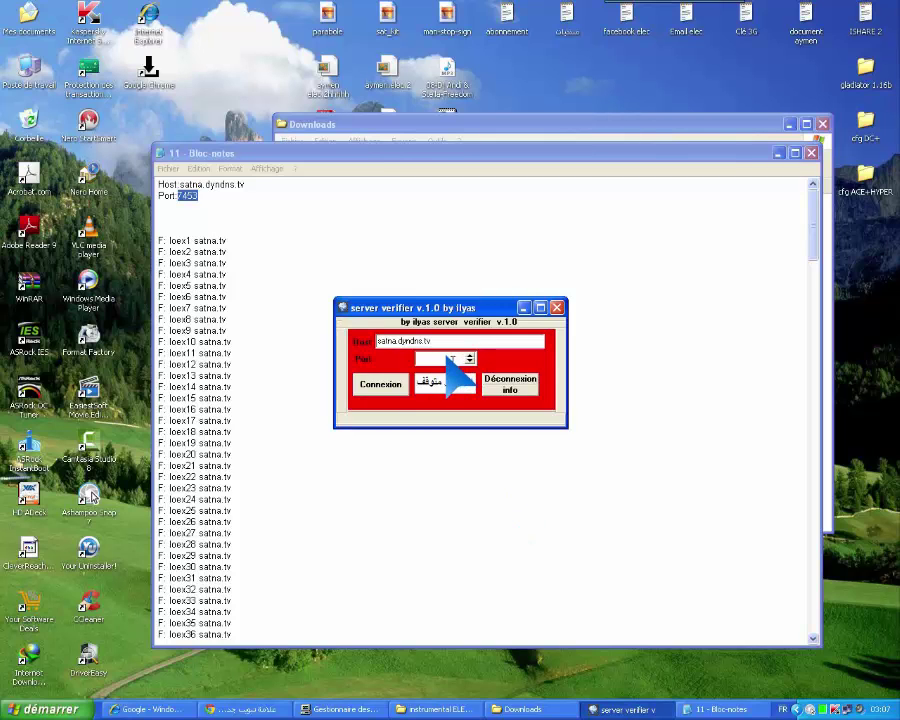
key(BackSpace)
key(BackSpace)
right_click(440, 362)
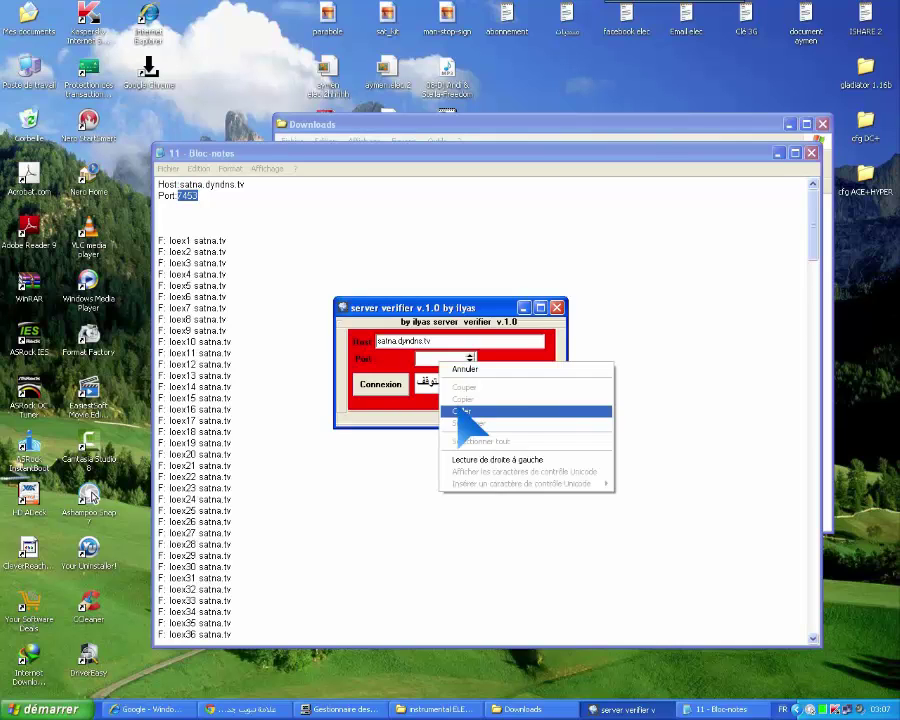
click(460, 410)
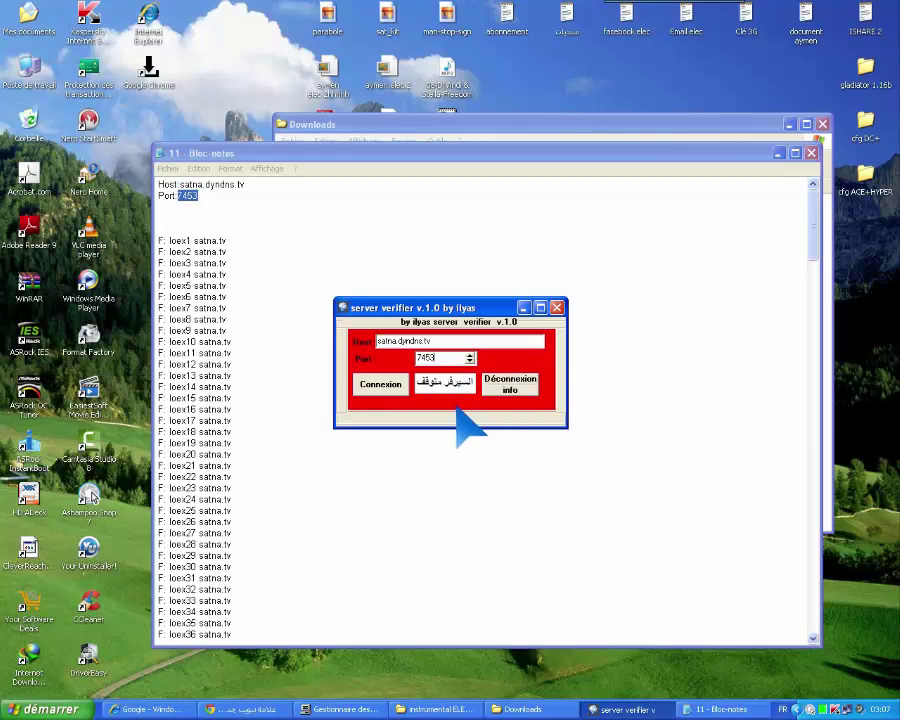
click(377, 384)
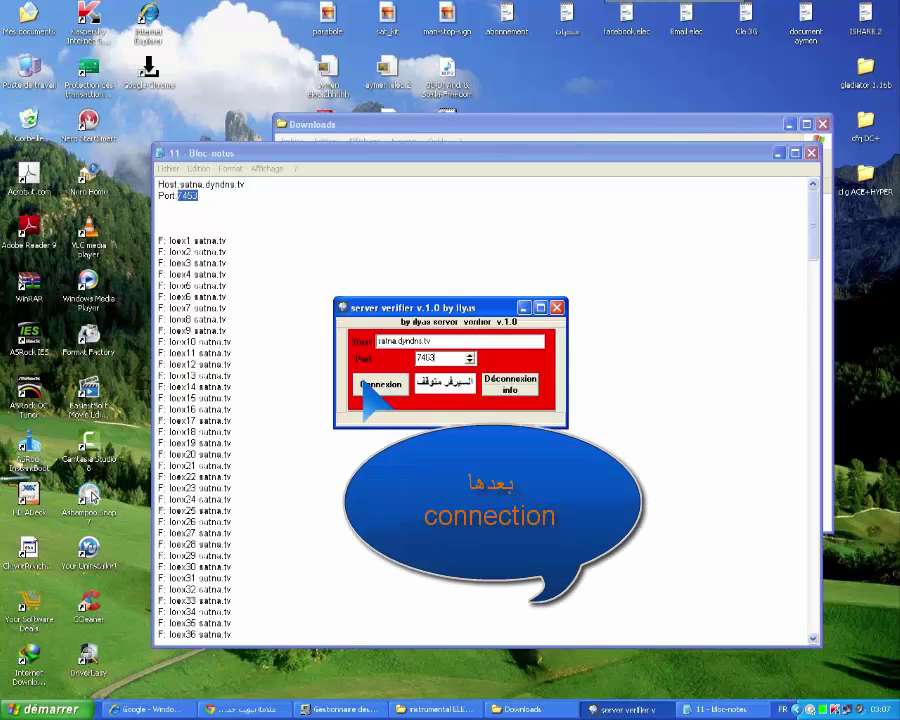
click(368, 385)
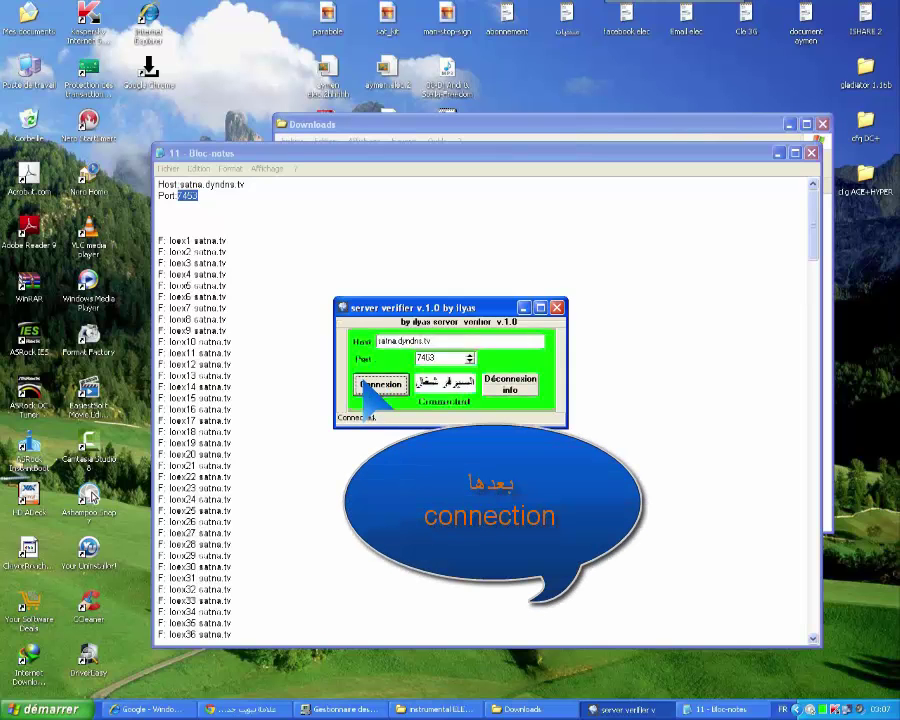
View the program's author information, dismiss it, and move the server verifier window lower
click(507, 390)
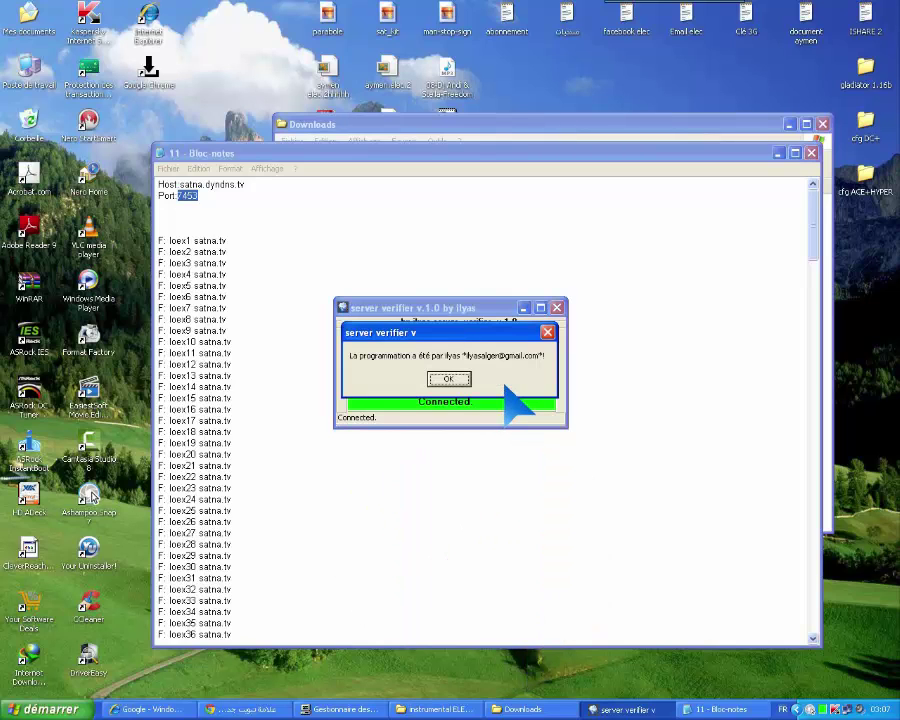
click(447, 380)
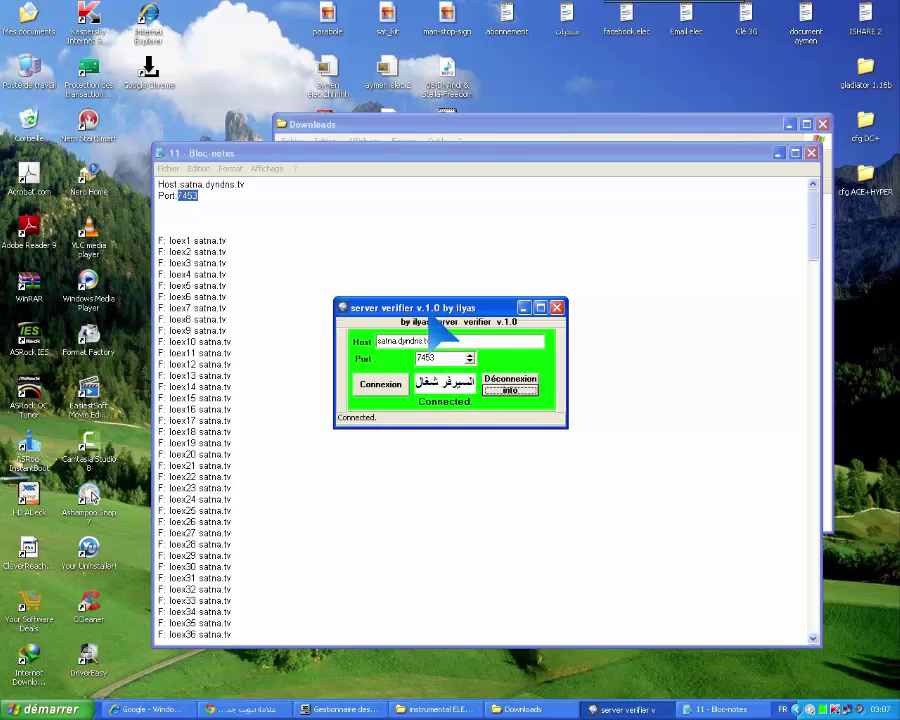
drag(432, 327, 446, 384)
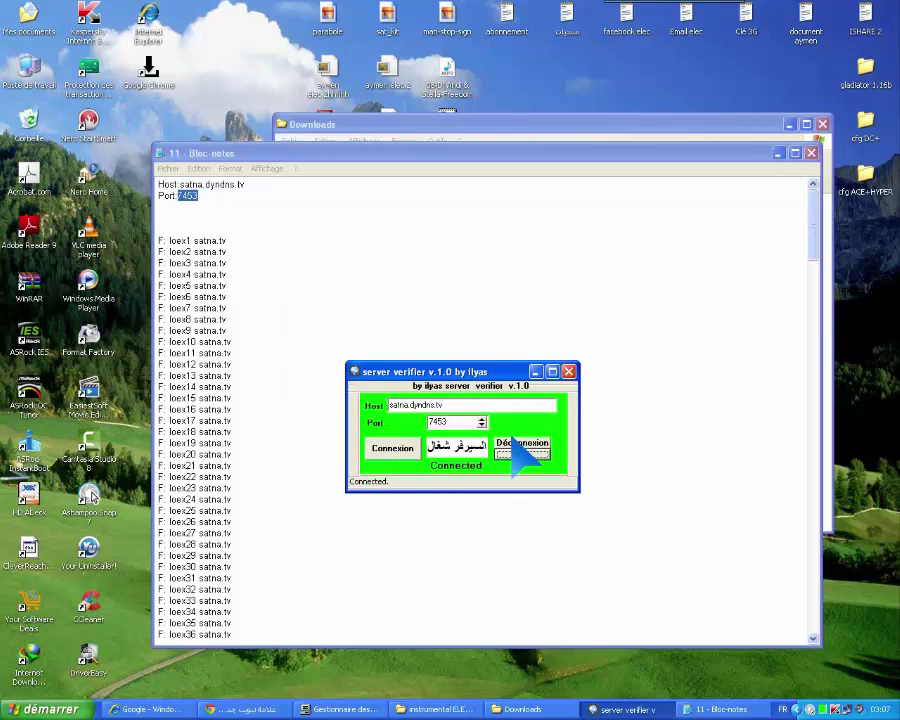
Disconnect from the server, change the host to satna.dyndns.ong, and try to connect
click(516, 446)
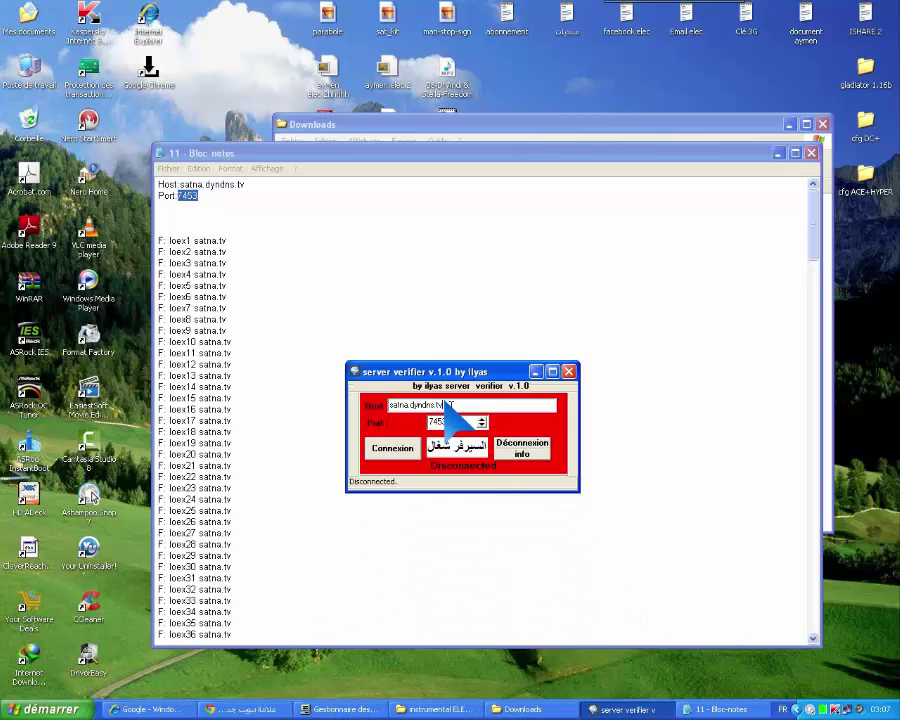
key(BackSpace)
key(BackSpace)
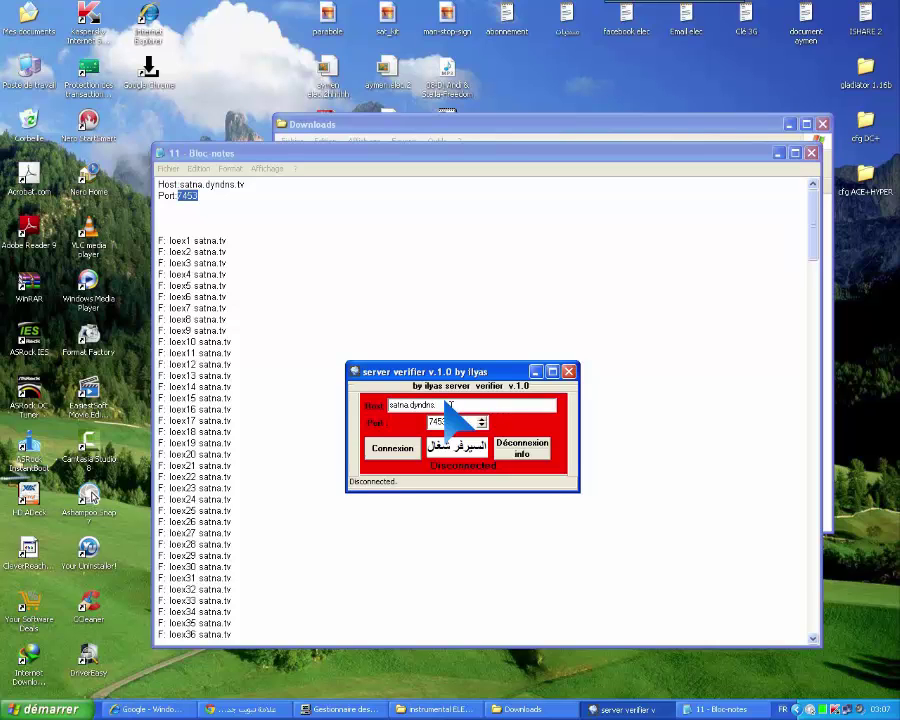
text(org)
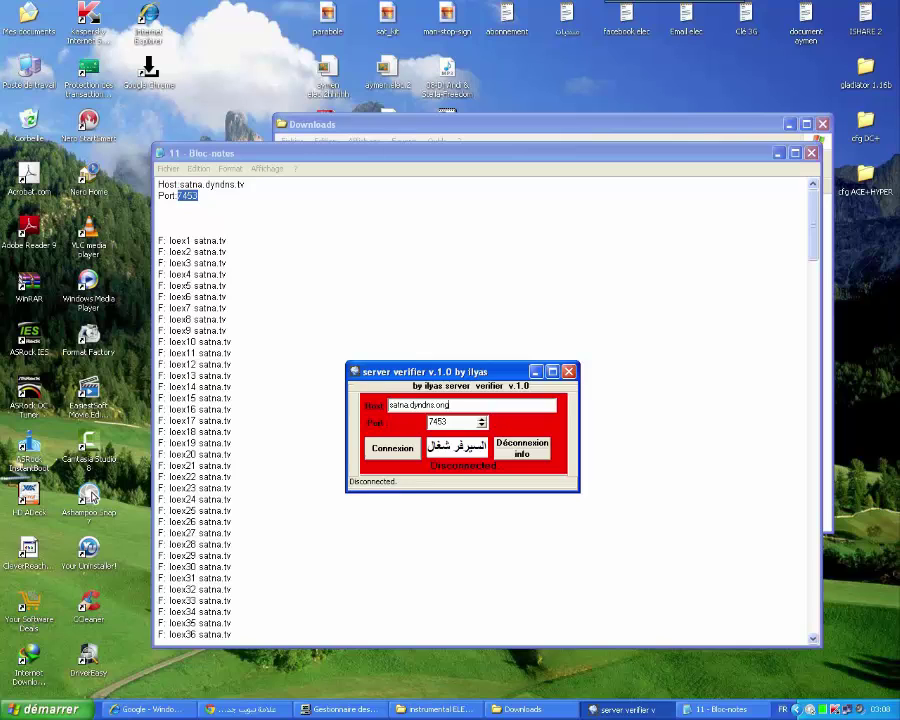
click(392, 449)
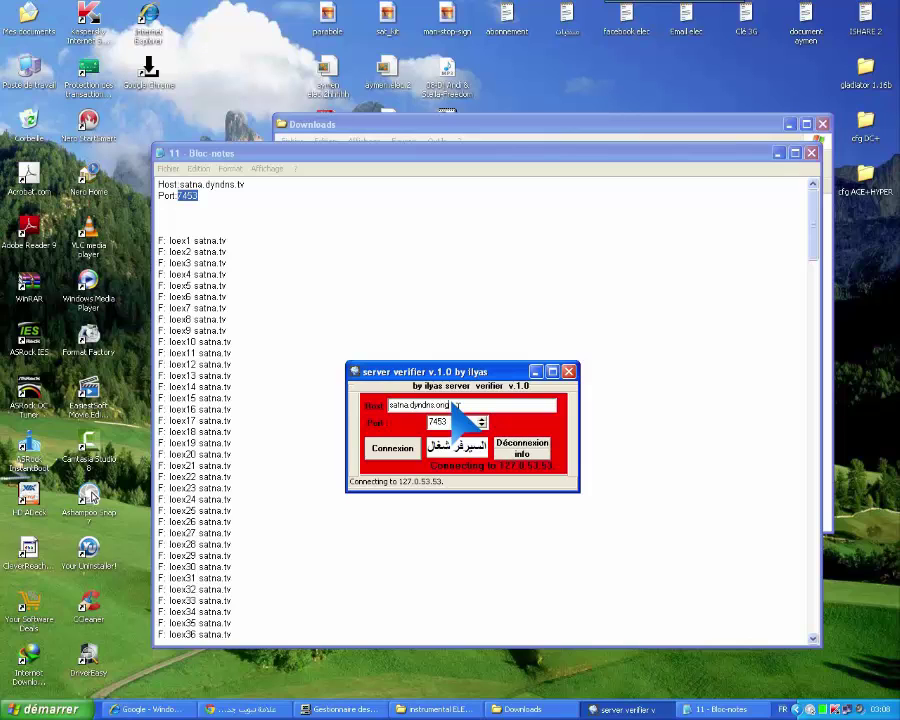
Set the host to satna.dyndns.tv and connect to the server again
key(BackSpace)
key(BackSpace)
key(BackSpace)
text(tv)
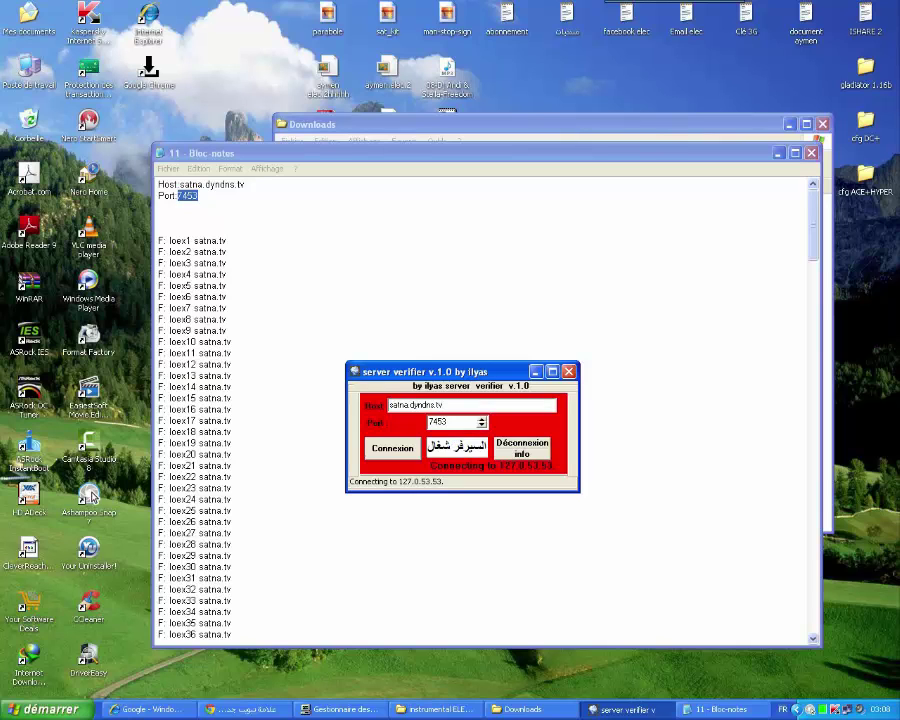
click(392, 448)
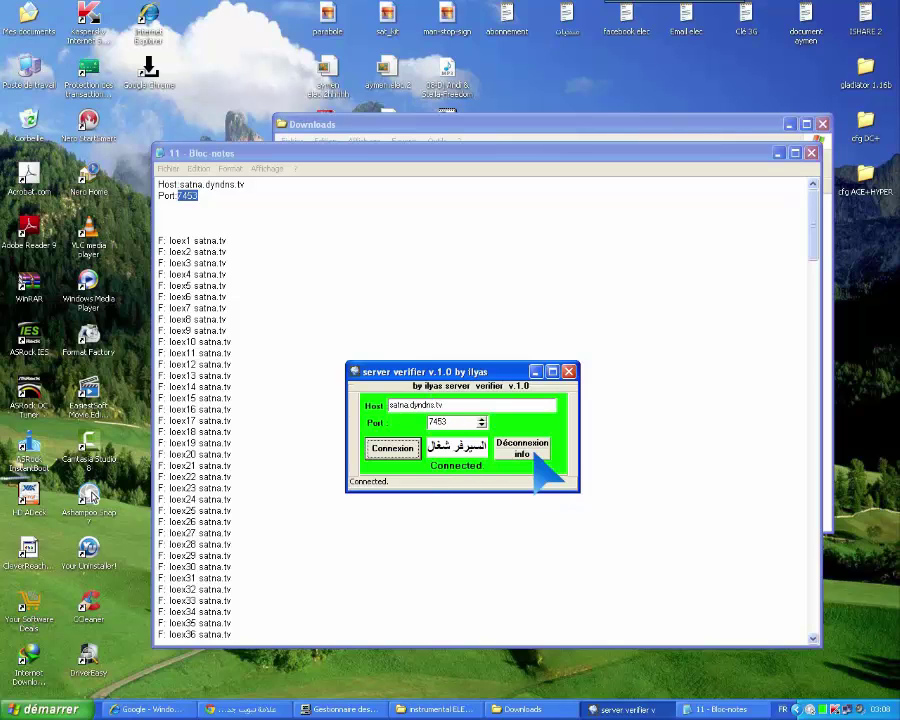
Disconnect from the server and close the server verifier
click(518, 448)
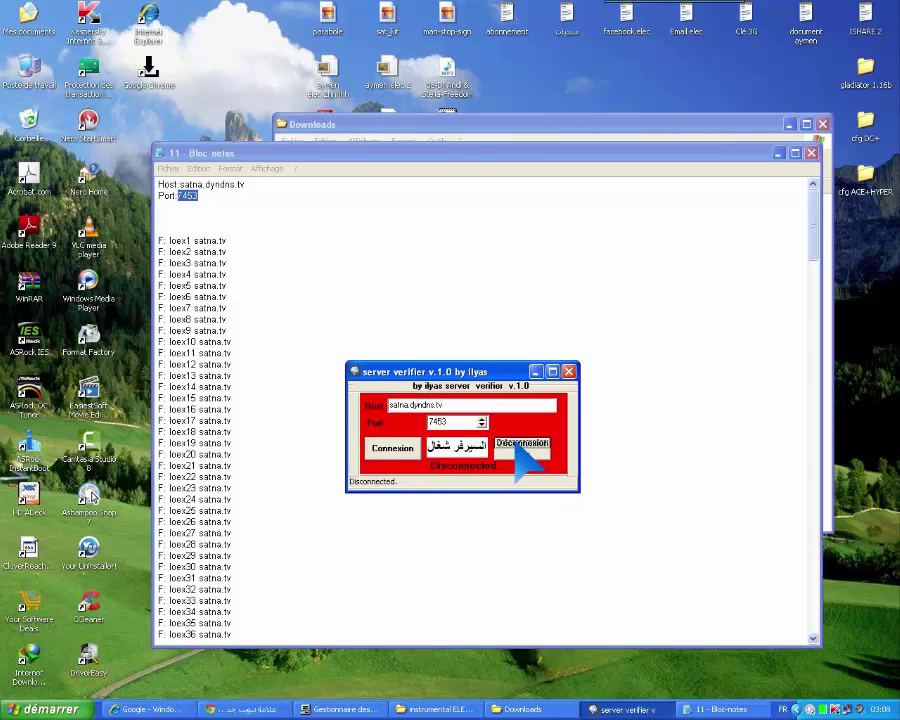
click(569, 371)
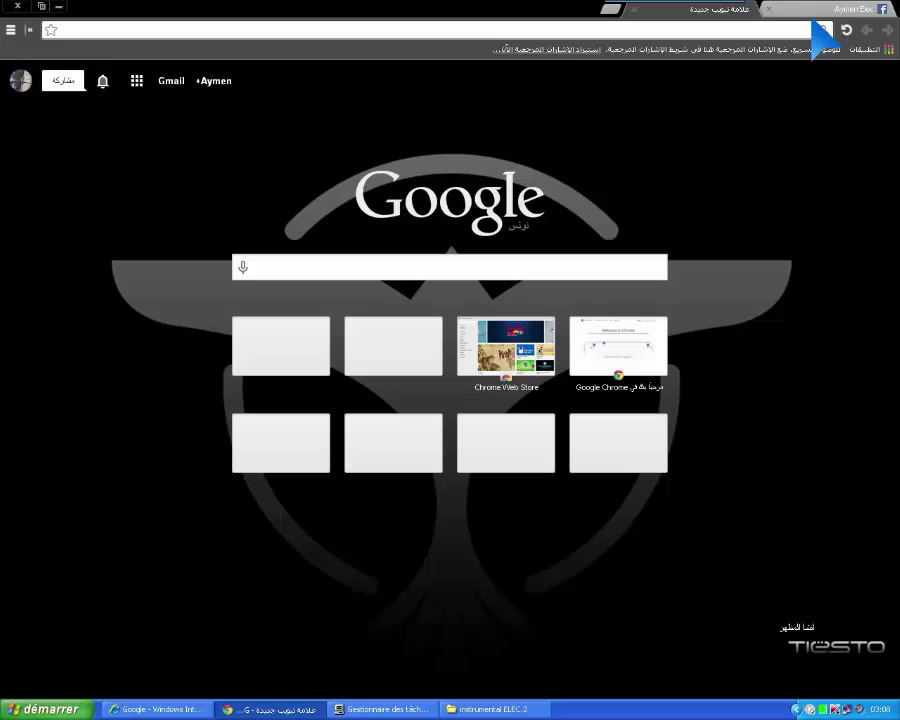
Switch to the Facebook tab in Chrome
click(785, 9)
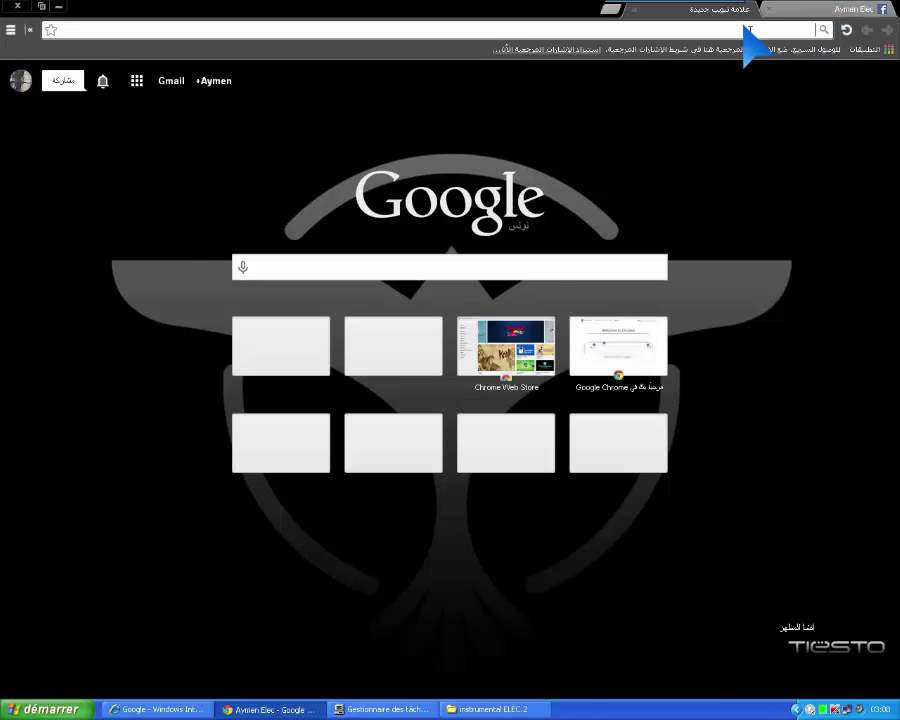